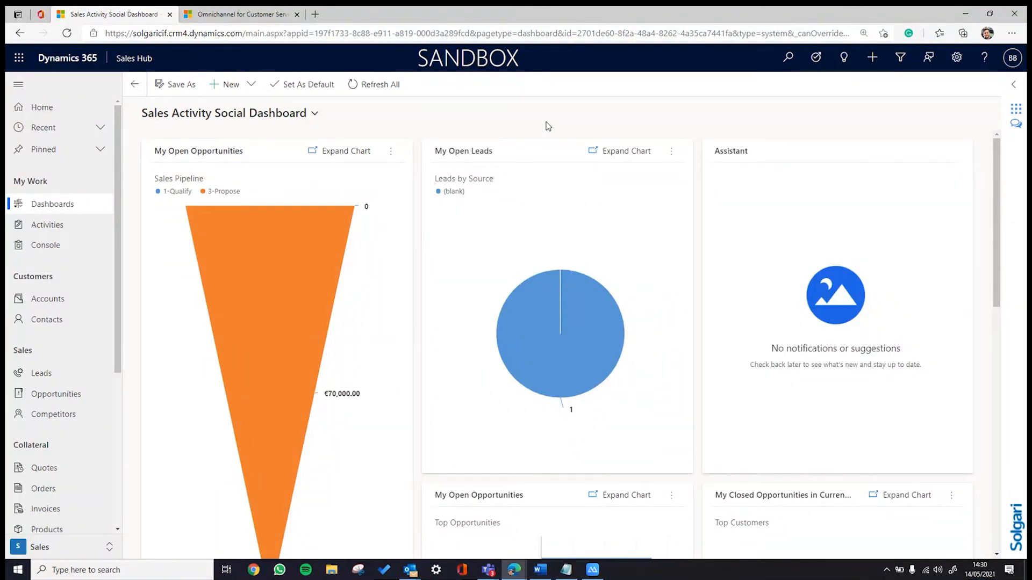
- Expand the Solgari Converse panel beside the Sales Activity Social Dashboard
{"action": "left_click", "coordinate": [1013, 84]}
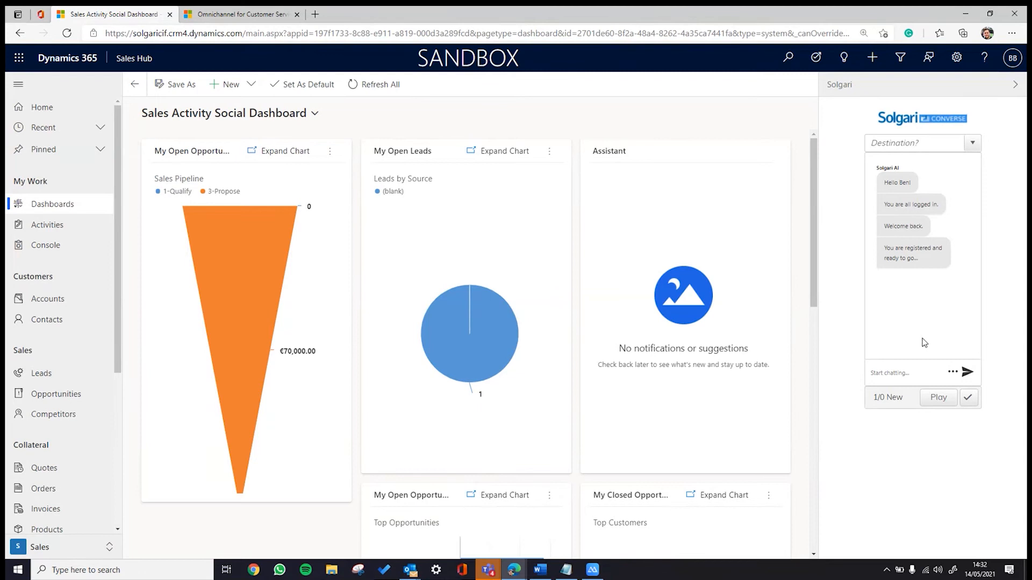
- Switch to Omnichannel for Customer Service to view its Customer Service Manager Dashboard
{"action": "left_click", "coordinate": [207, 17]}
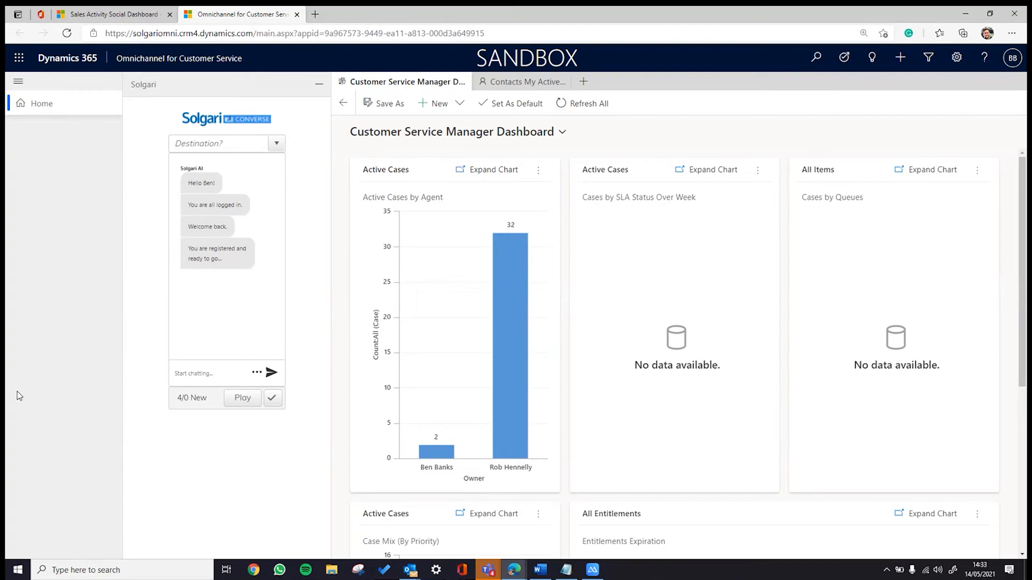
- Return to the Sales Hub's Sales Activity Social Dashboard
{"action": "left_click", "coordinate": [110, 14]}
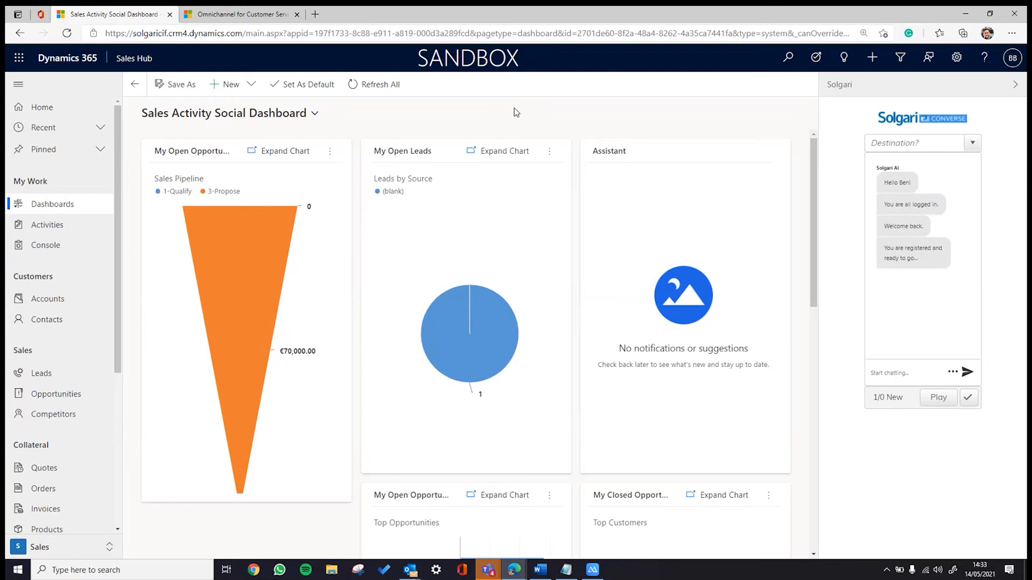
- Collapse and re-expand the Solgari side pane so the incoming call opens the contact record
{"action": "left_click", "coordinate": [1013, 87]}
{"action": "left_click", "coordinate": [1011, 88]}
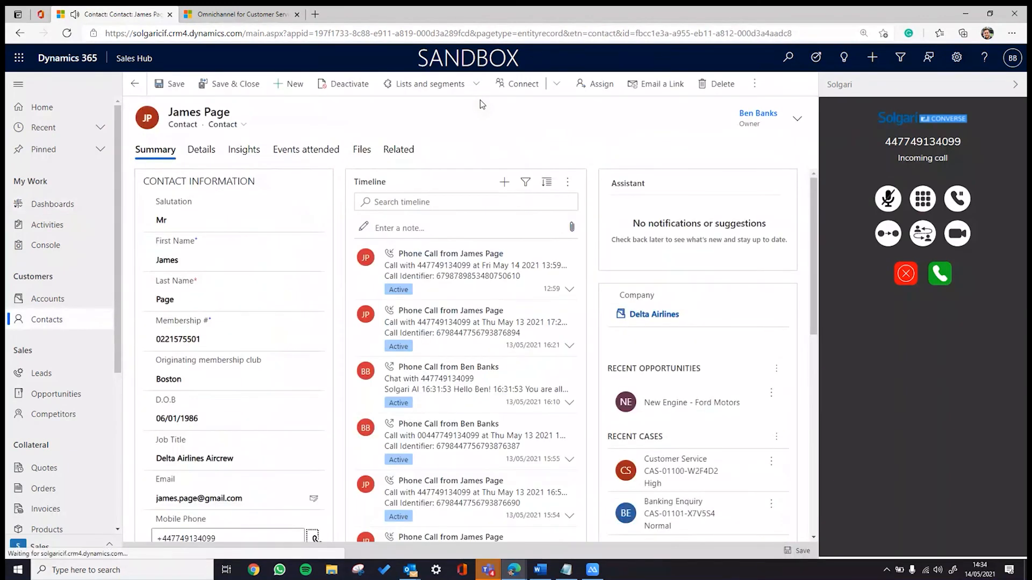
- Answer the incoming call in the Solgari panel and mute the microphone
{"action": "left_click", "coordinate": [939, 274]}
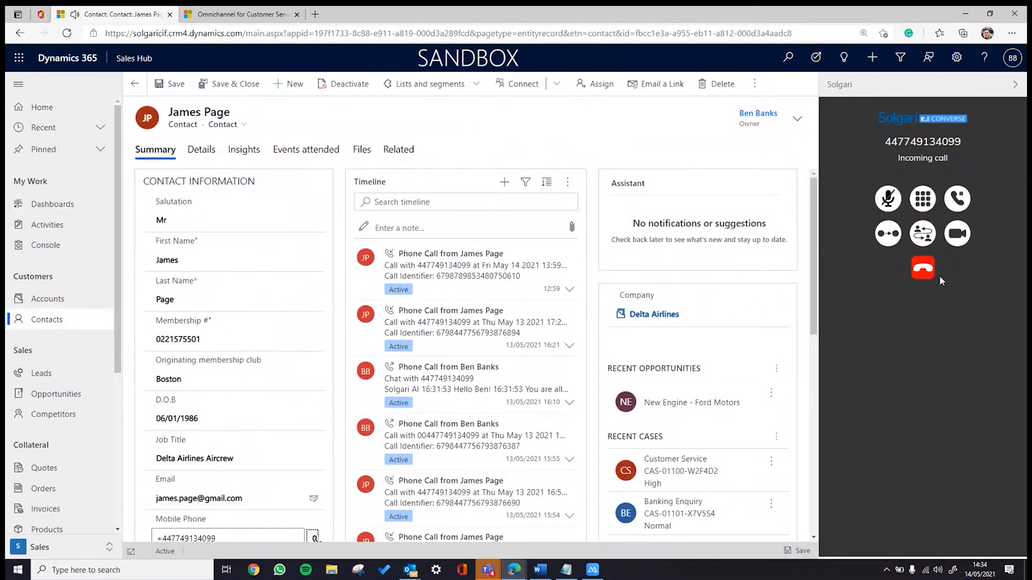
{"action": "left_click", "coordinate": [889, 198]}
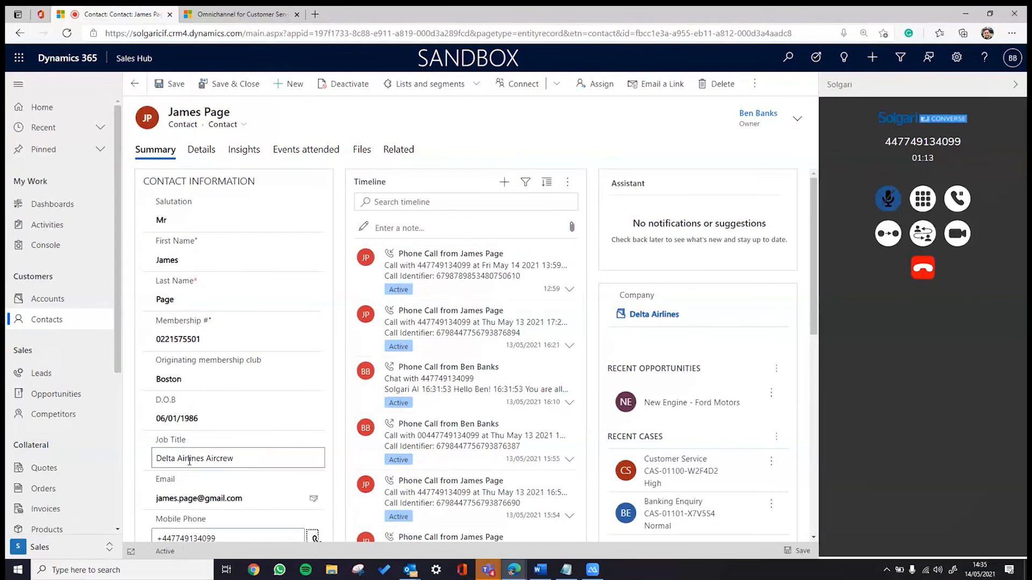
- Clear a stray text selection and start a cold transfer of the ongoing call
{"action": "left_click_drag", "start_coordinate": [497, 149], "coordinate": [977, 355]}
{"action": "left_click", "coordinate": [909, 375]}
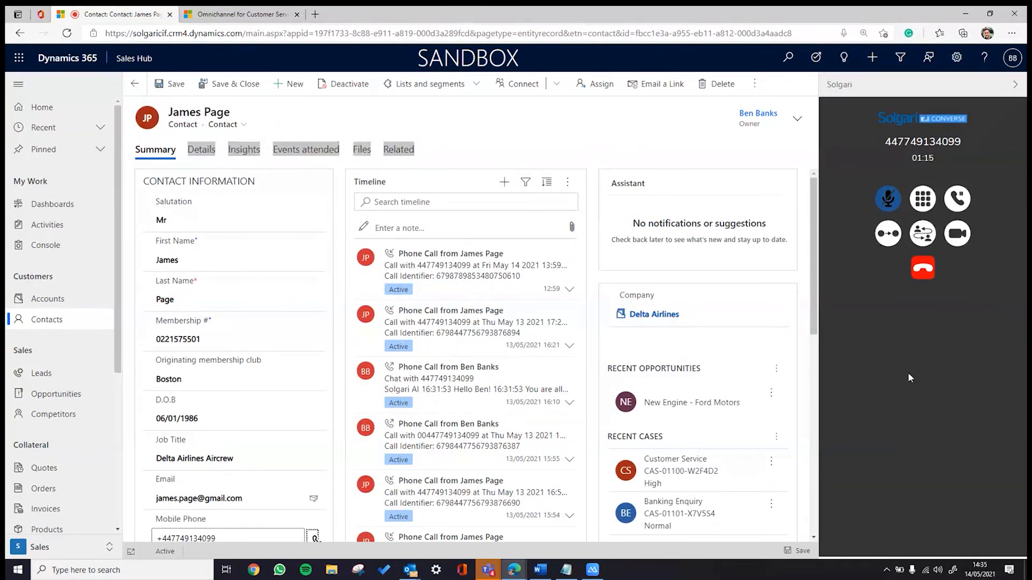
{"action": "left_click", "coordinate": [580, 138]}
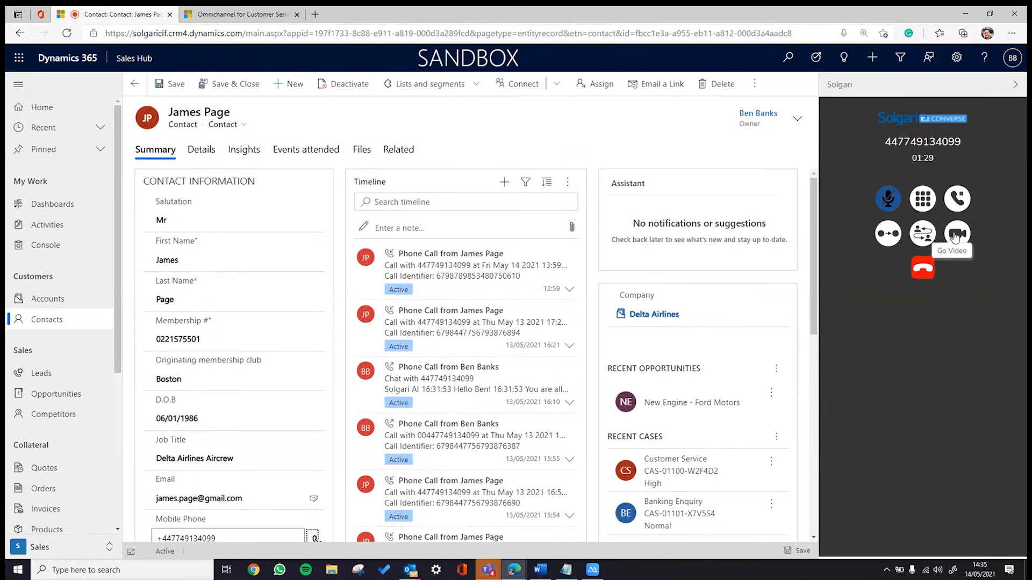
{"action": "left_click", "coordinate": [888, 234]}
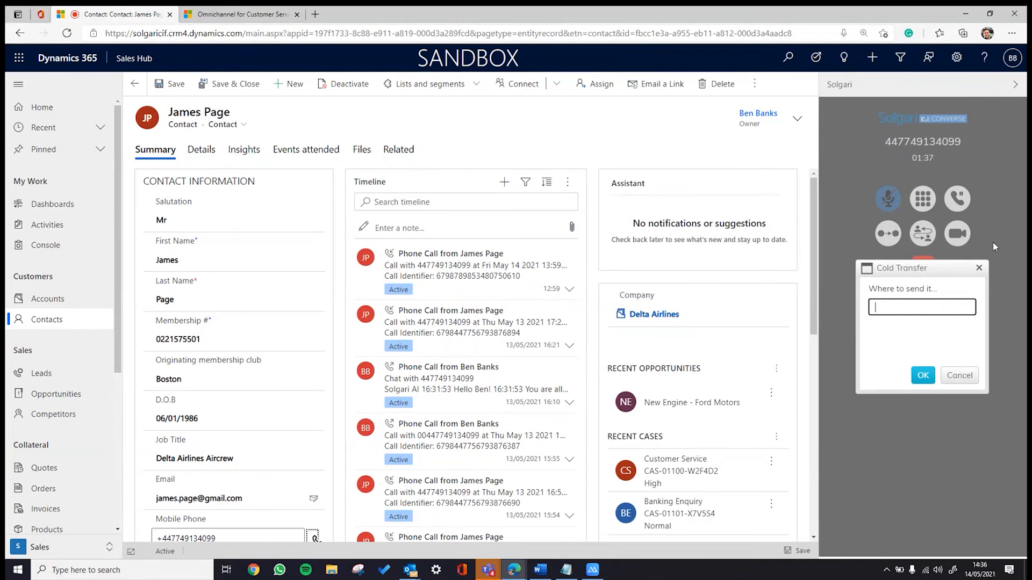
- Cancel the Cold Transfer dialog so the call continues untransferred
{"action": "left_click", "coordinate": [979, 267]}
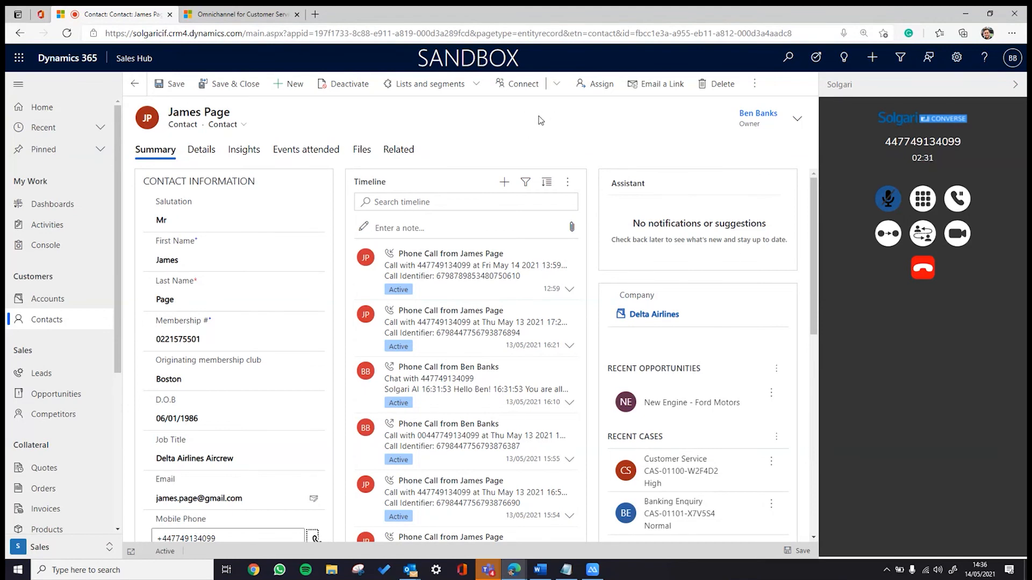
- Create a new order from the Orders list and enter the caller's number as Ship To Phone
{"action": "left_click", "coordinate": [36, 490]}
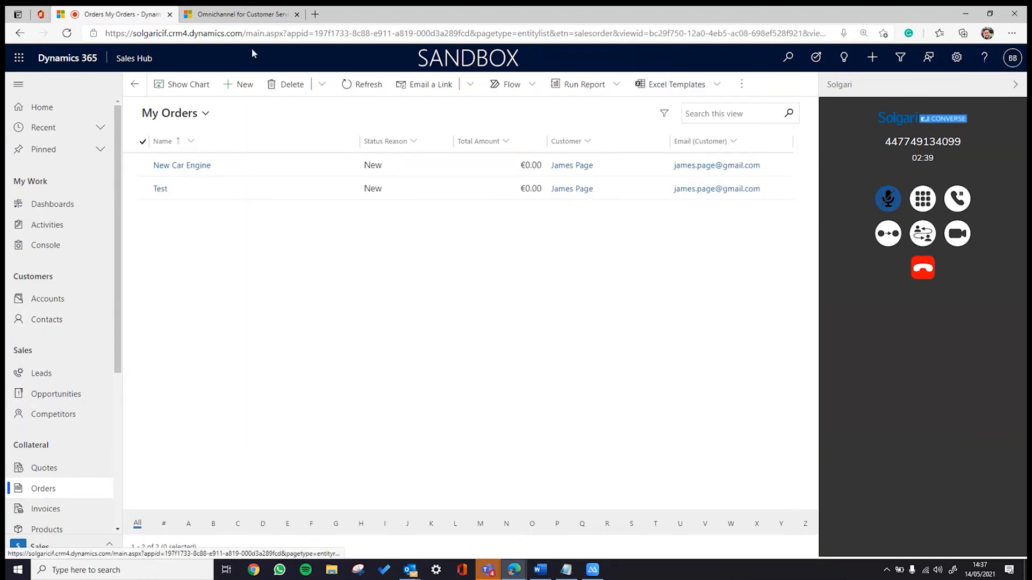
{"action": "left_click", "coordinate": [233, 86]}
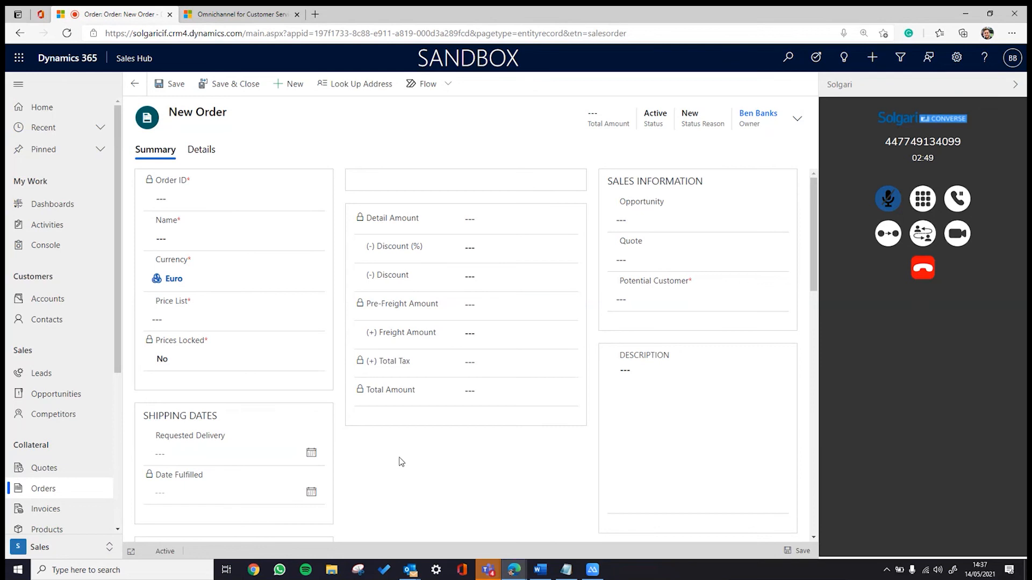
{"action": "scroll", "coordinate": [414, 462], "scroll_direction": "down", "scroll_amount": 4}
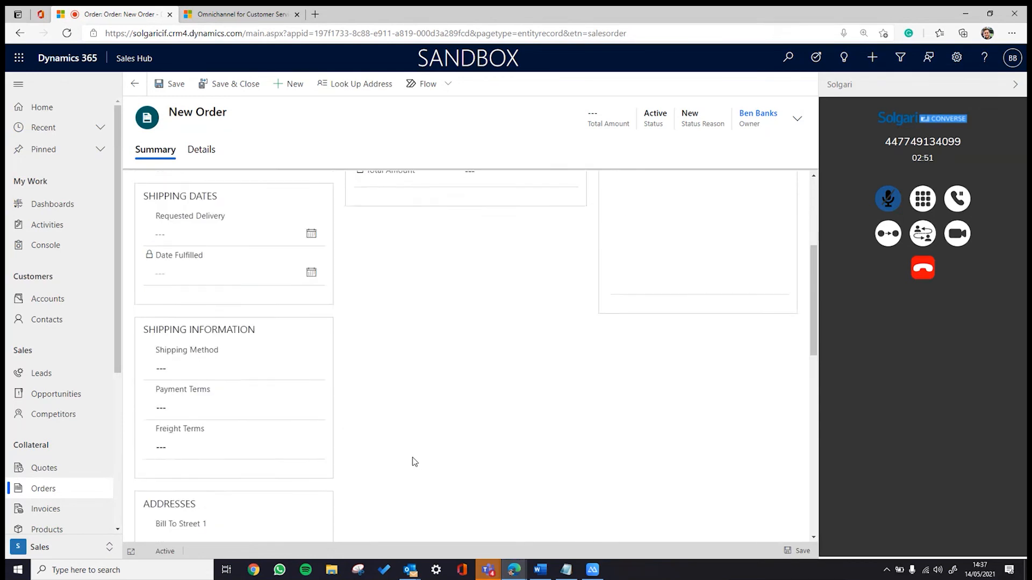
{"action": "scroll", "coordinate": [414, 461], "scroll_direction": "down", "scroll_amount": 12}
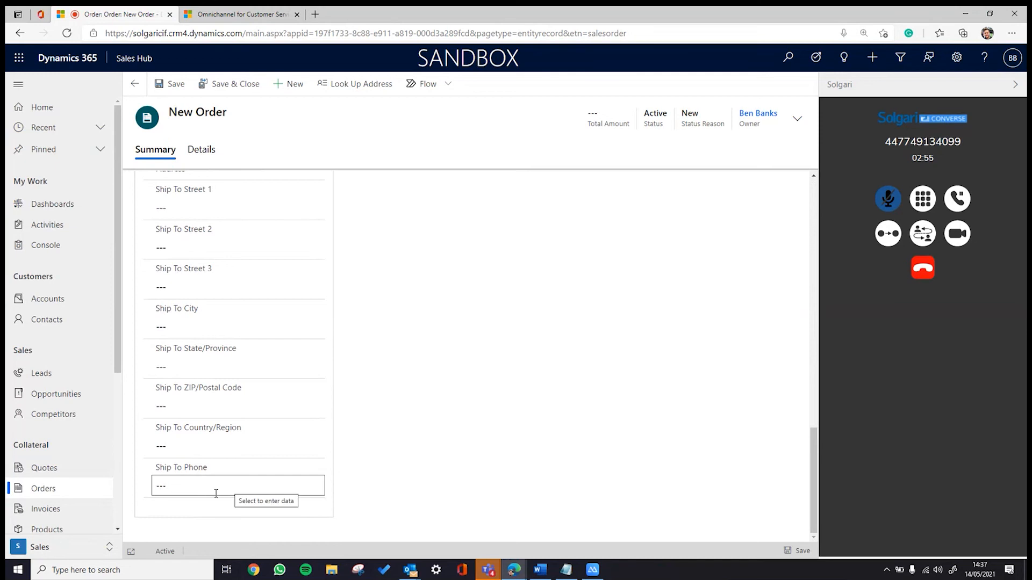
{"action": "left_click", "coordinate": [182, 484]}
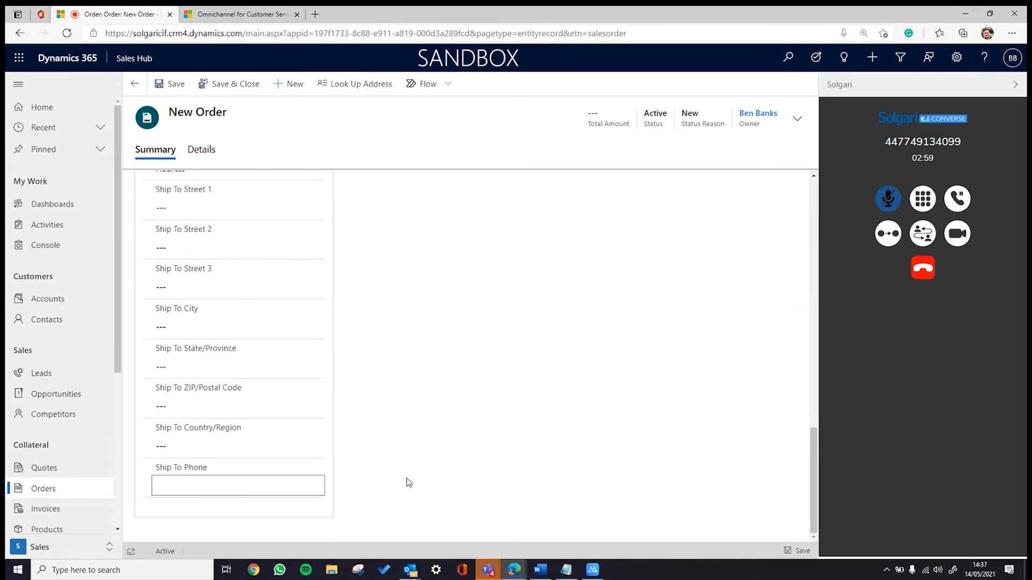
{"action": "left_click_drag", "start_coordinate": [237, 485], "coordinate": [121, 485]}
- Name the order 'New Car Engine One' and select the New Engine price list
{"action": "scroll", "coordinate": [195, 471], "scroll_direction": "up", "scroll_amount": 15}
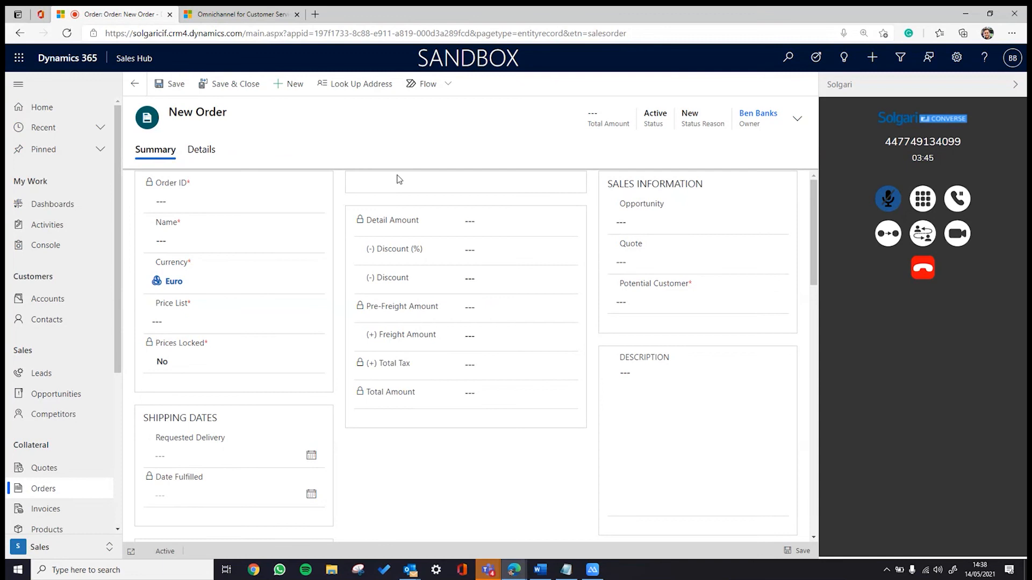
{"action": "left_click", "coordinate": [197, 236]}
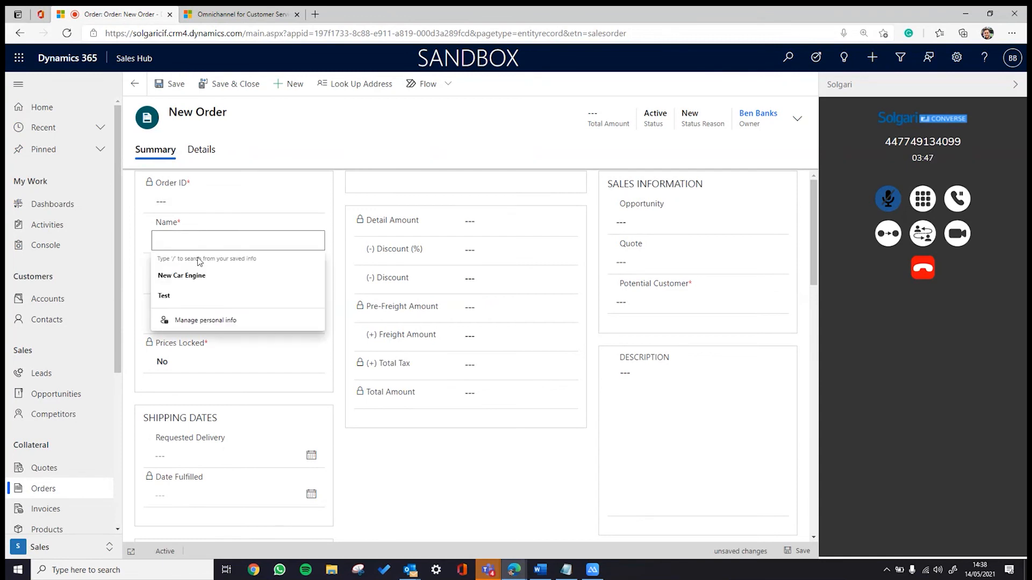
{"action": "left_click", "coordinate": [198, 276]}
{"action": "type", "text": "One"}
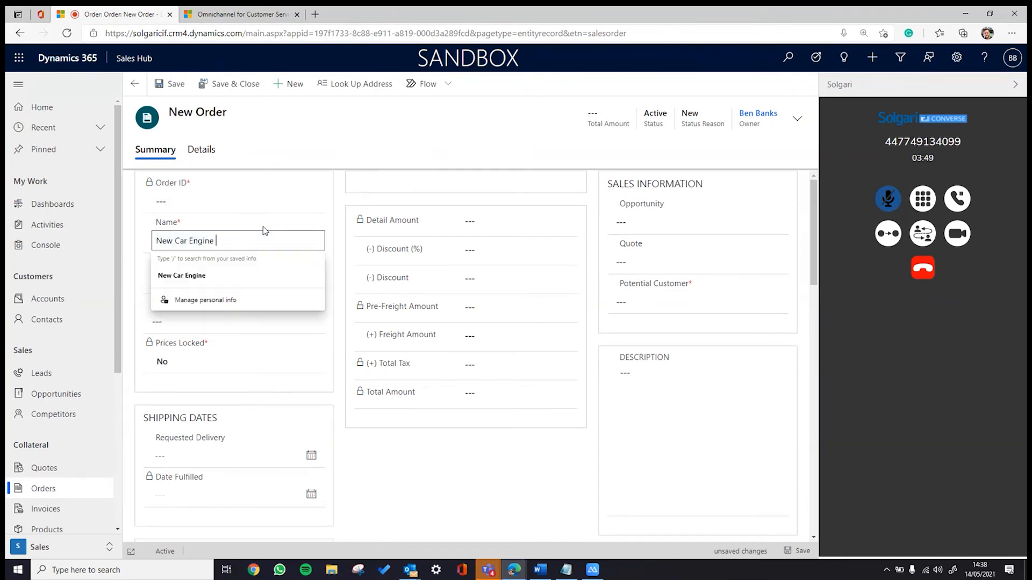
{"action": "left_click", "coordinate": [253, 321]}
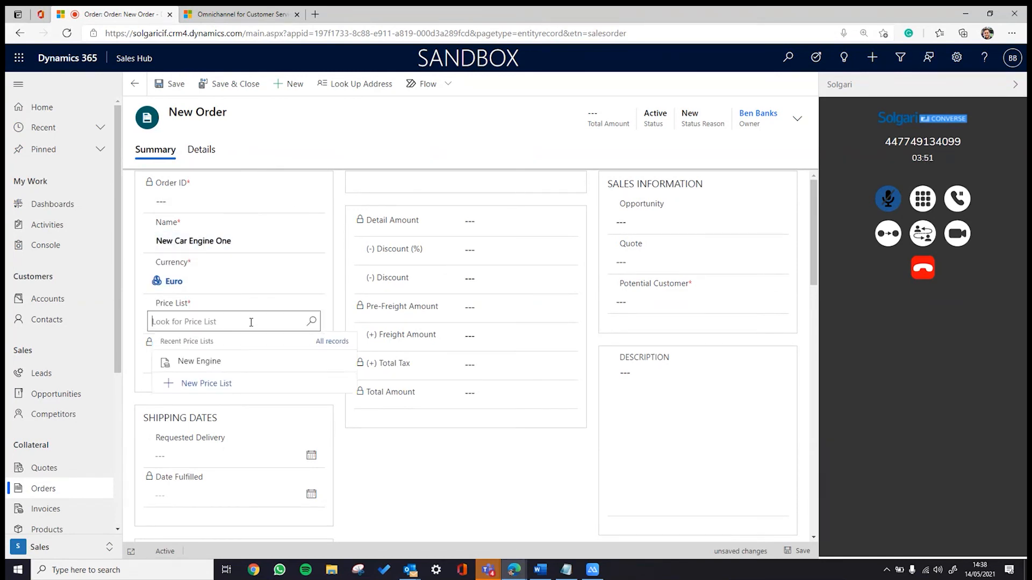
{"action": "left_click", "coordinate": [203, 359]}
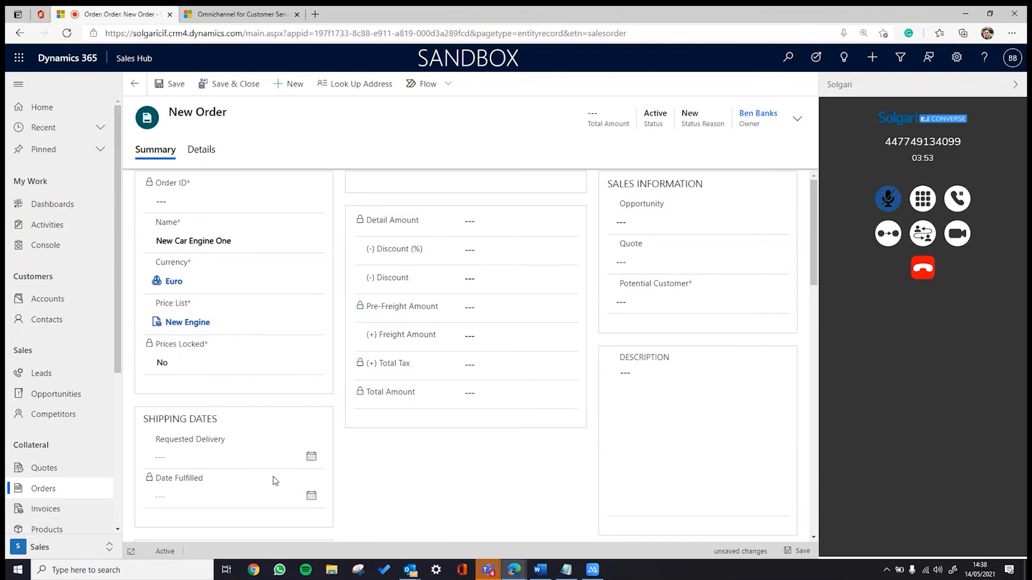
{"action": "scroll", "coordinate": [272, 482], "scroll_direction": "down", "scroll_amount": 5}
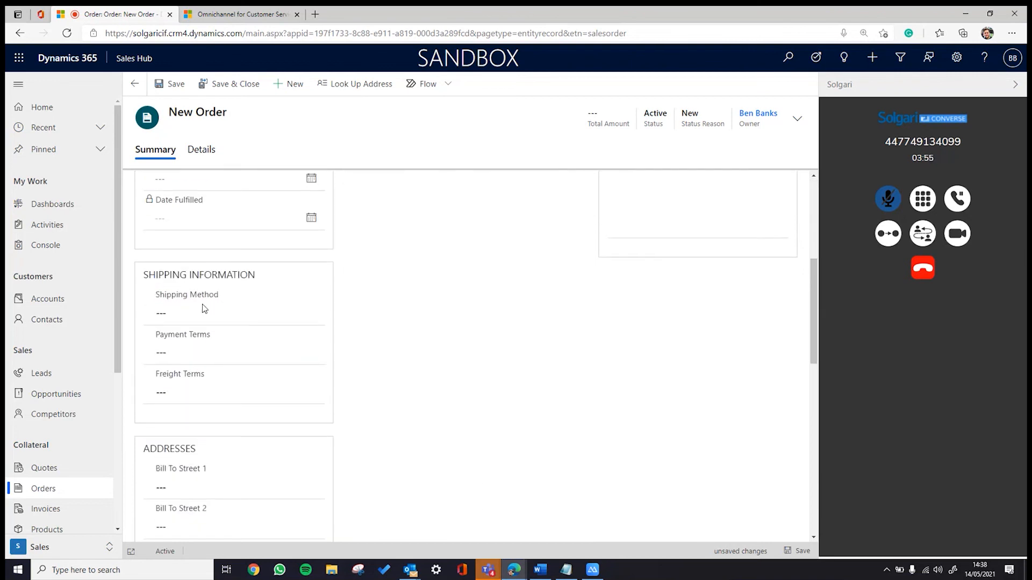
{"action": "scroll", "coordinate": [211, 415], "scroll_direction": "down", "scroll_amount": 8}
{"action": "scroll", "coordinate": [225, 447], "scroll_direction": "down", "scroll_amount": 3}
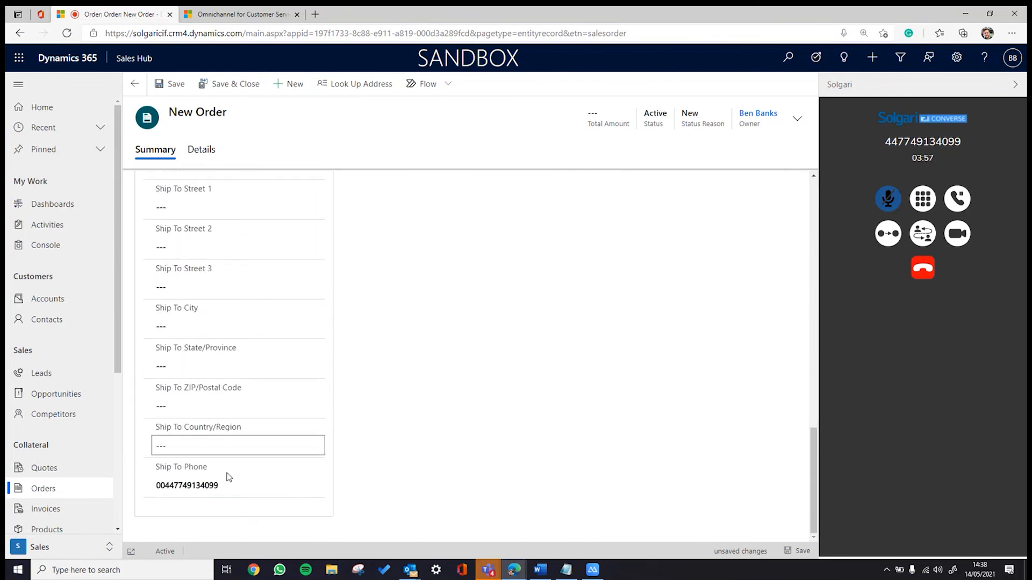
{"action": "left_click", "coordinate": [227, 481]}
{"action": "left_click_drag", "start_coordinate": [230, 485], "coordinate": [70, 484]}
{"action": "left_click", "coordinate": [465, 334]}
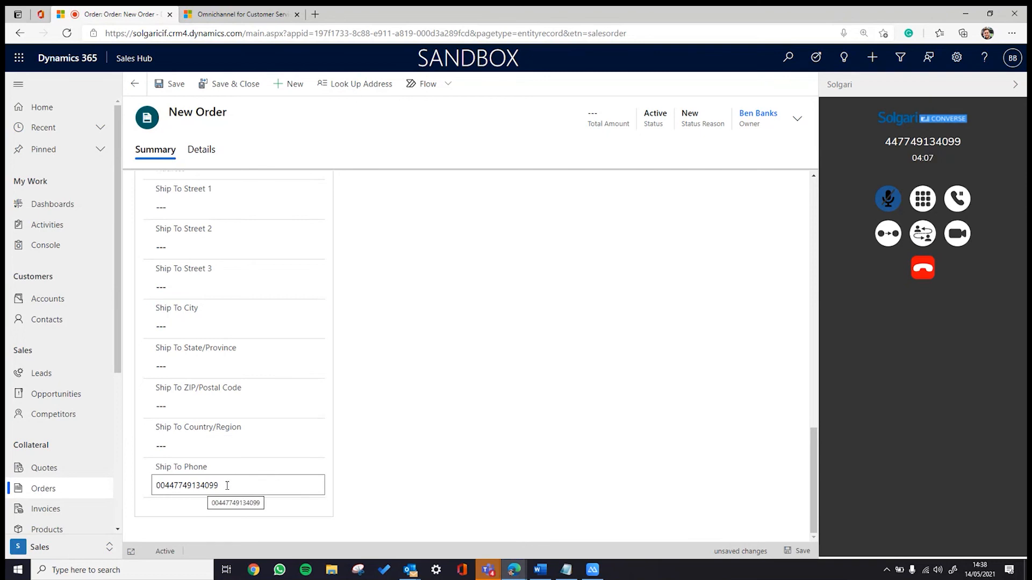
{"action": "scroll", "coordinate": [529, 398], "scroll_direction": "up", "scroll_amount": 10}
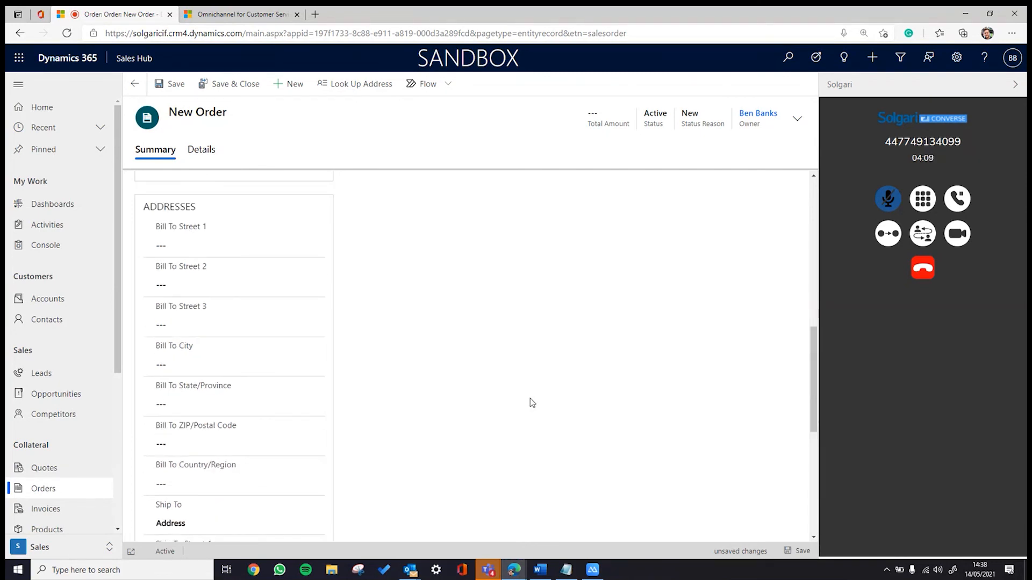
{"action": "scroll", "coordinate": [524, 402], "scroll_direction": "up", "scroll_amount": 3}
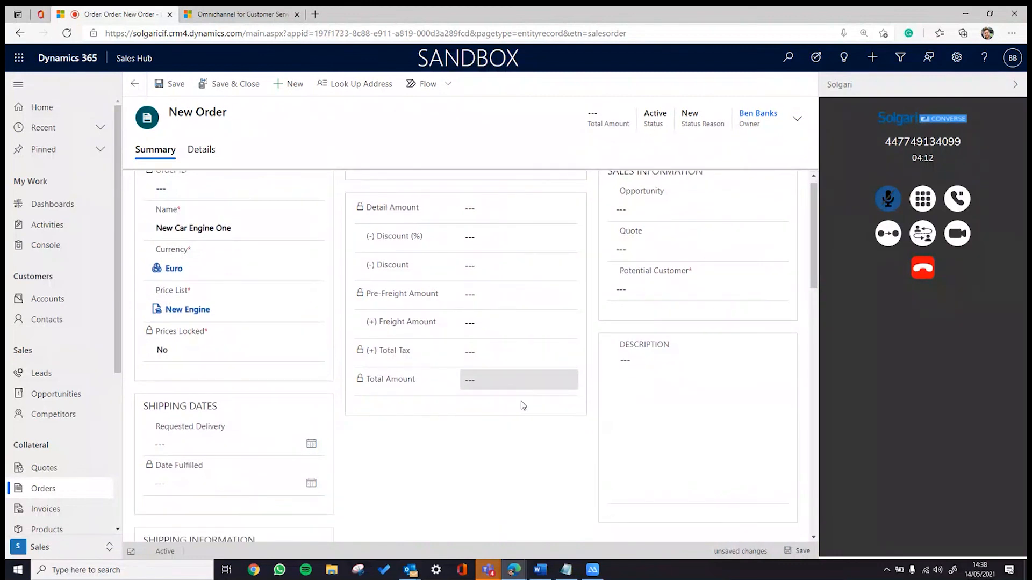
{"action": "scroll", "coordinate": [521, 401], "scroll_direction": "down", "scroll_amount": 1}
{"action": "scroll", "coordinate": [486, 404], "scroll_direction": "up", "scroll_amount": 2}
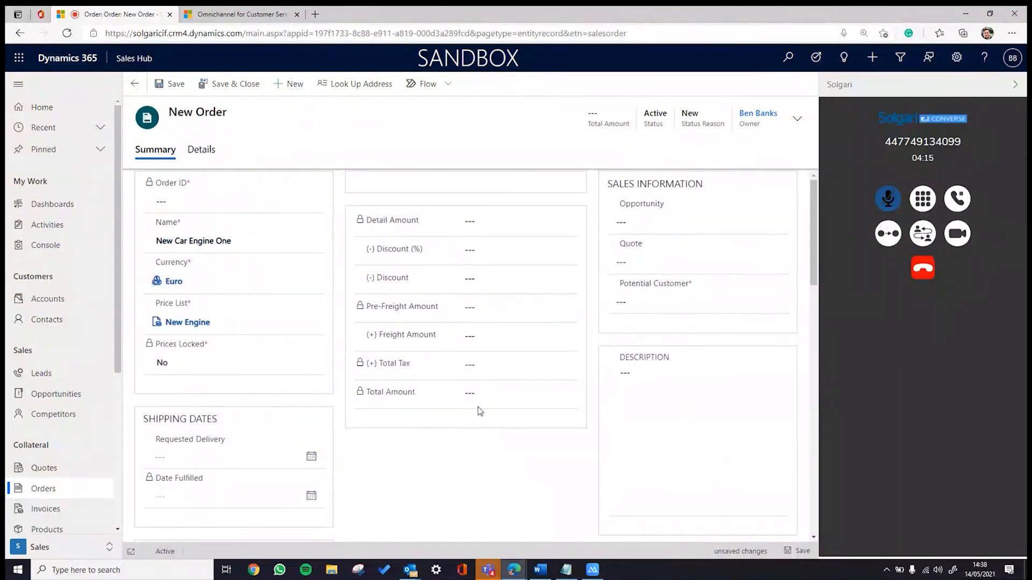
- Set the caller as potential customer and link the New Engine - Ford Motors opportunity
{"action": "left_click", "coordinate": [640, 301]}
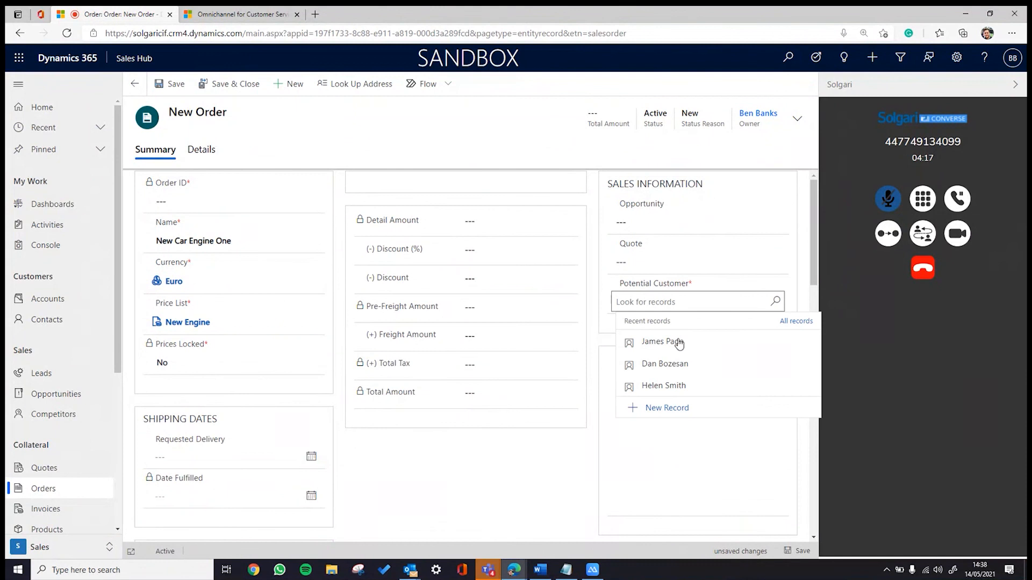
{"action": "left_click", "coordinate": [668, 345]}
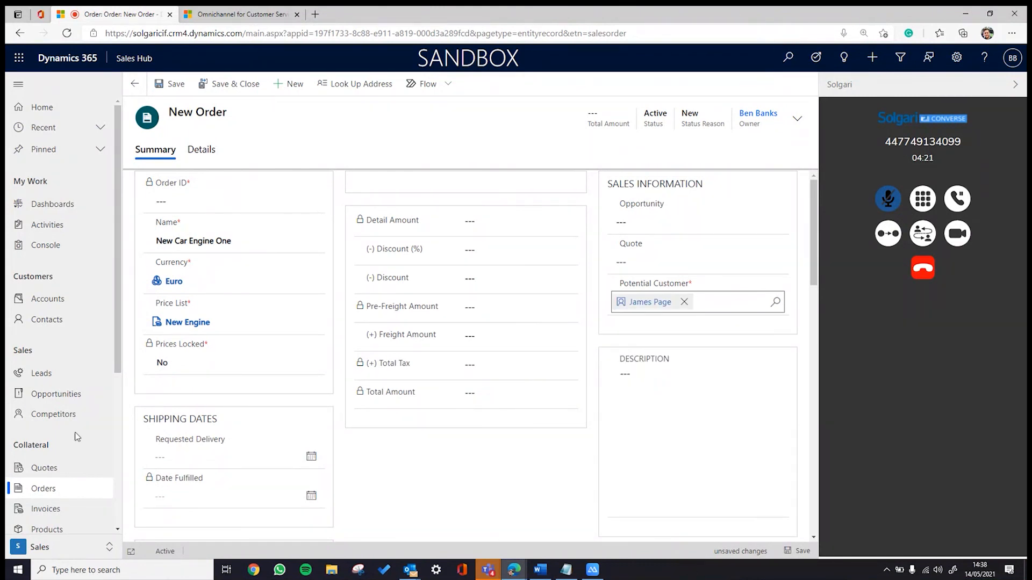
{"action": "left_click", "coordinate": [653, 217]}
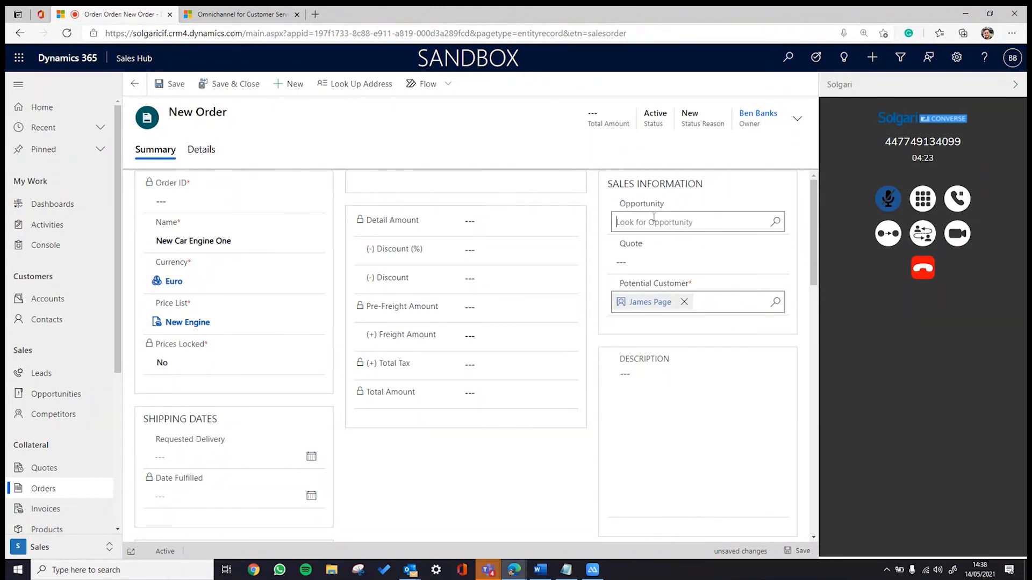
{"action": "left_click", "coordinate": [696, 261]}
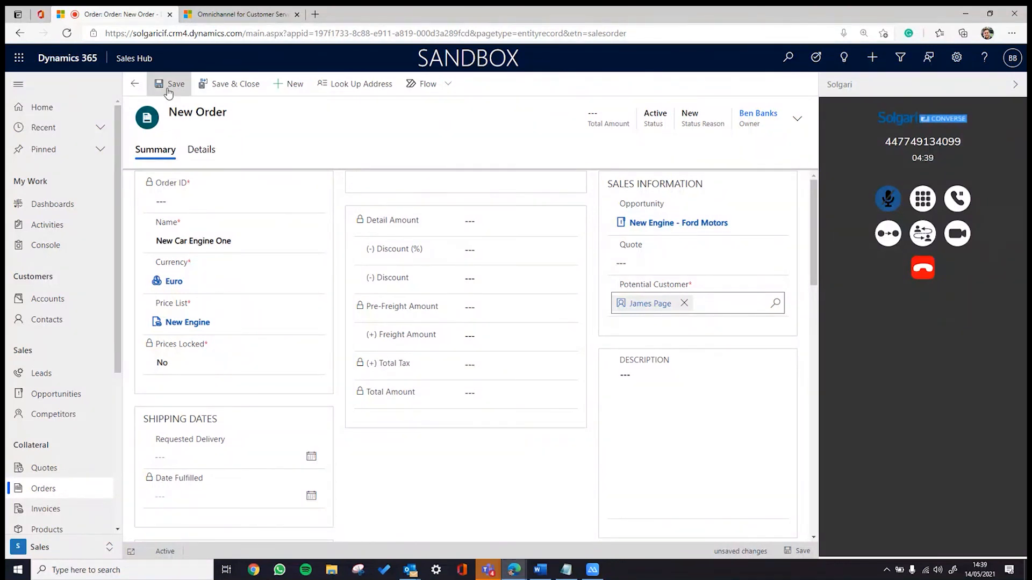
- Review the order form and save the order New Car Engine One
{"action": "scroll", "coordinate": [218, 460], "scroll_direction": "down", "scroll_amount": 5}
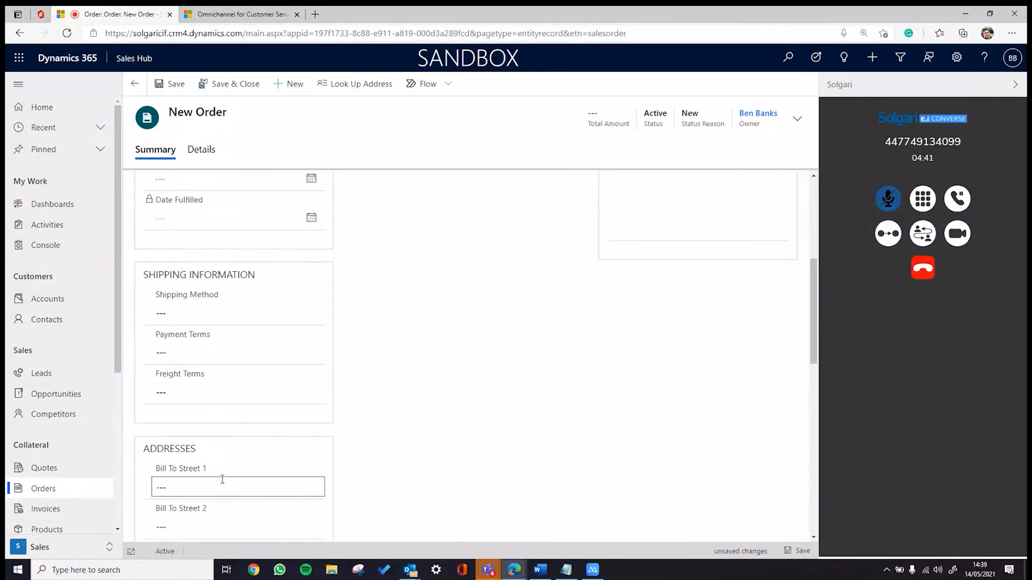
{"action": "scroll", "coordinate": [218, 461], "scroll_direction": "up", "scroll_amount": 5}
{"action": "left_click", "coordinate": [171, 84]}
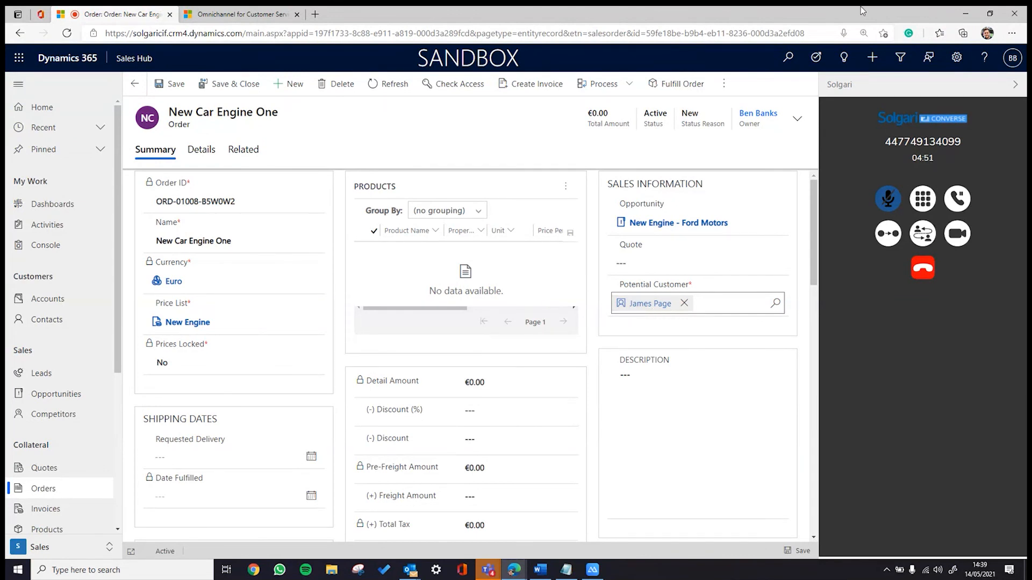
- Once order ORD-01008-B5W0W2 is saved, restore the browser down to a smaller window
{"action": "left_click", "coordinate": [989, 14]}
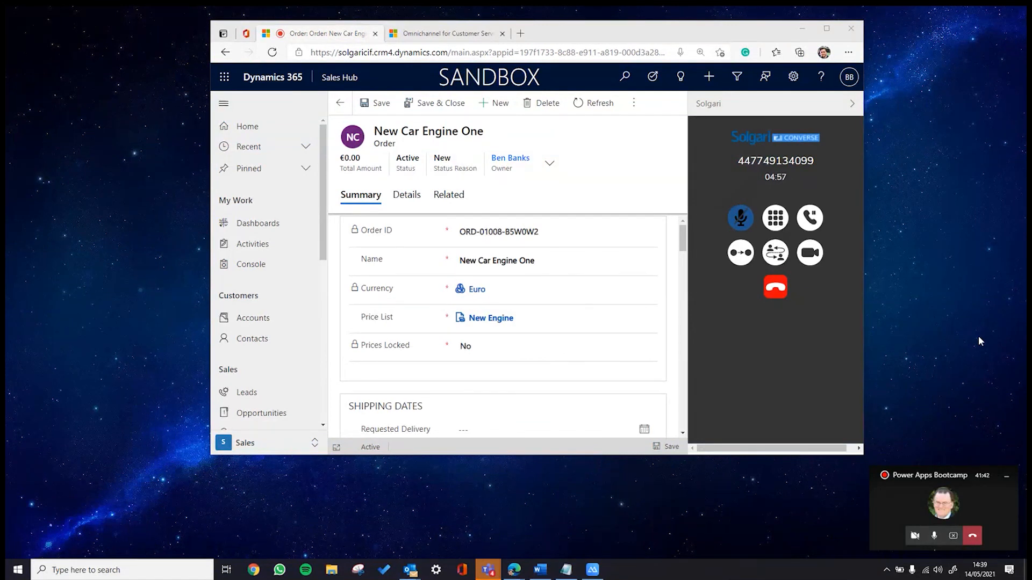
{"action": "left_click", "coordinate": [592, 571]}
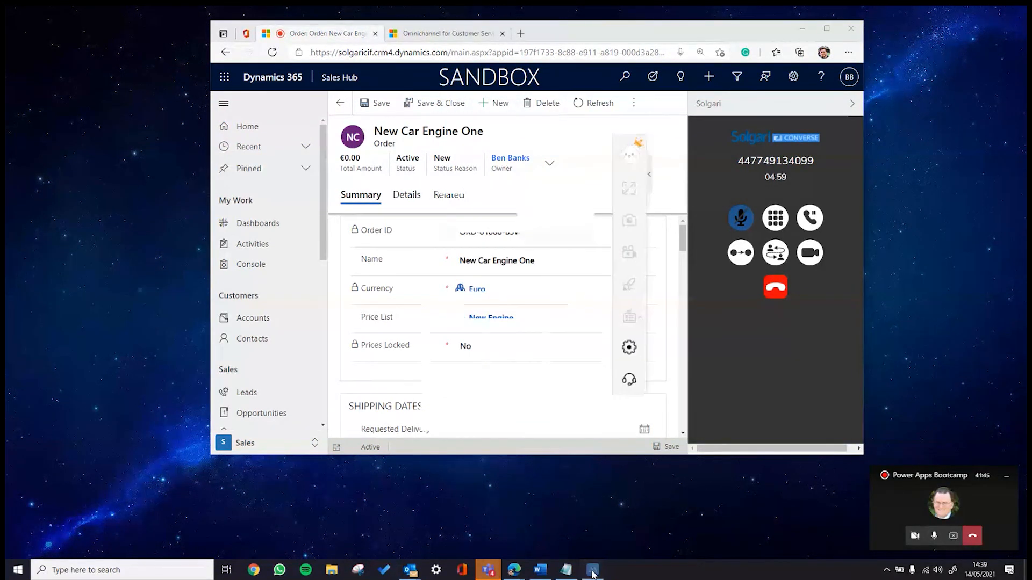
{"action": "left_click_drag", "start_coordinate": [543, 118], "coordinate": [1030, 110]}
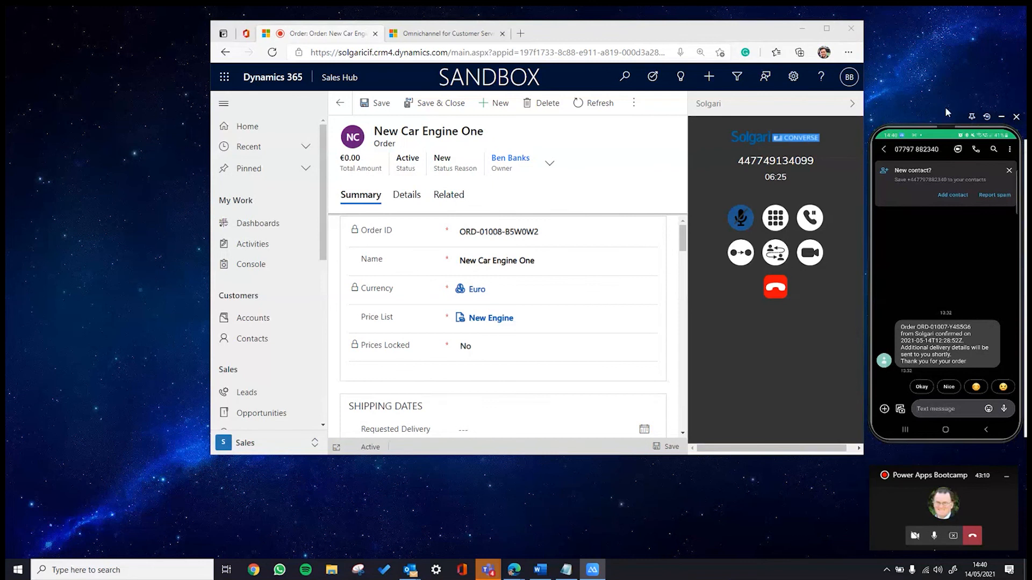
{"action": "left_click_drag", "start_coordinate": [948, 128], "coordinate": [1031, 130]}
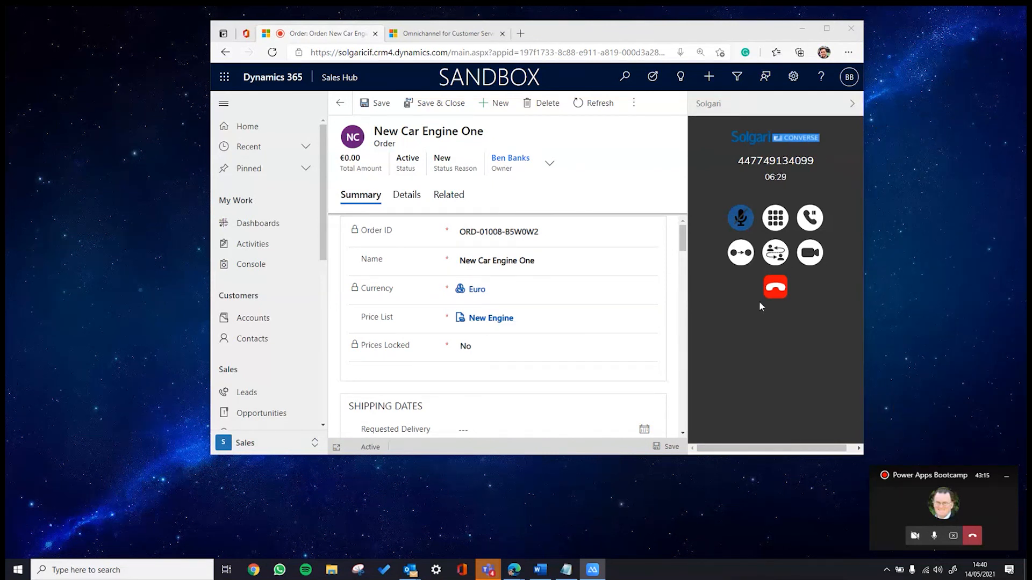
- Hang up the call, maximize the browser and open the caller's contact record from Potential Customer
{"action": "left_click", "coordinate": [776, 288]}
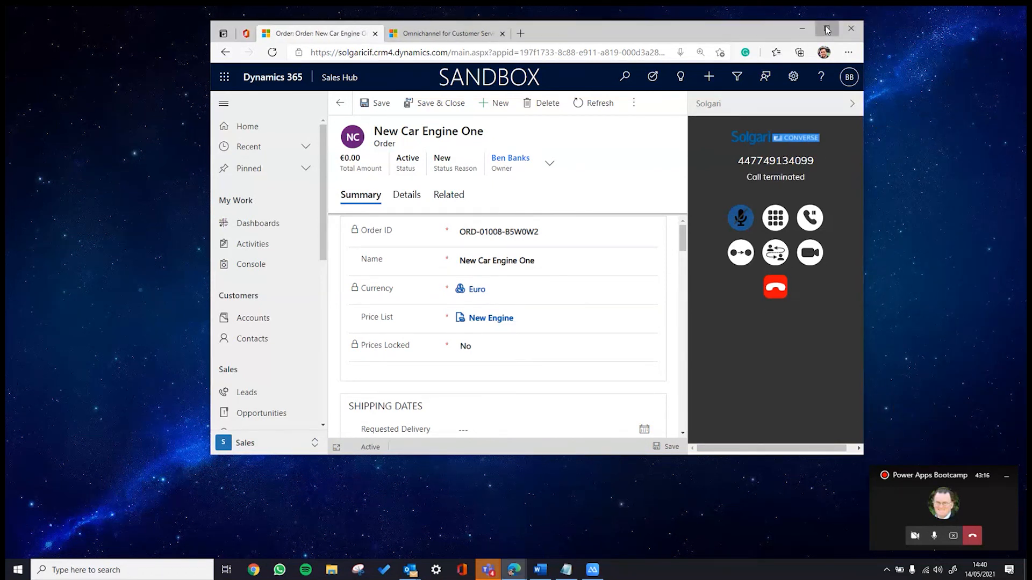
{"action": "left_click", "coordinate": [826, 30]}
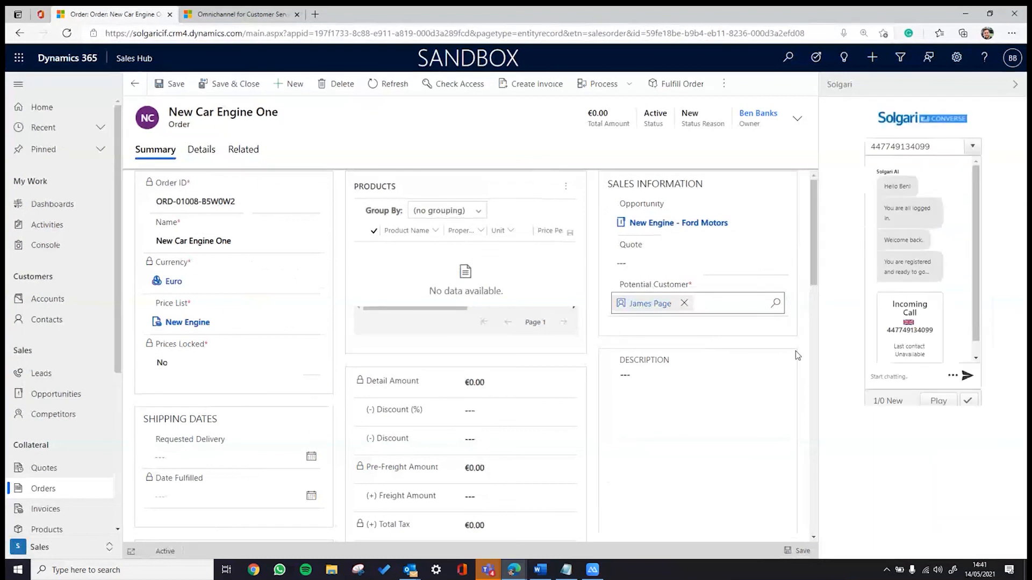
{"action": "left_click", "coordinate": [918, 373]}
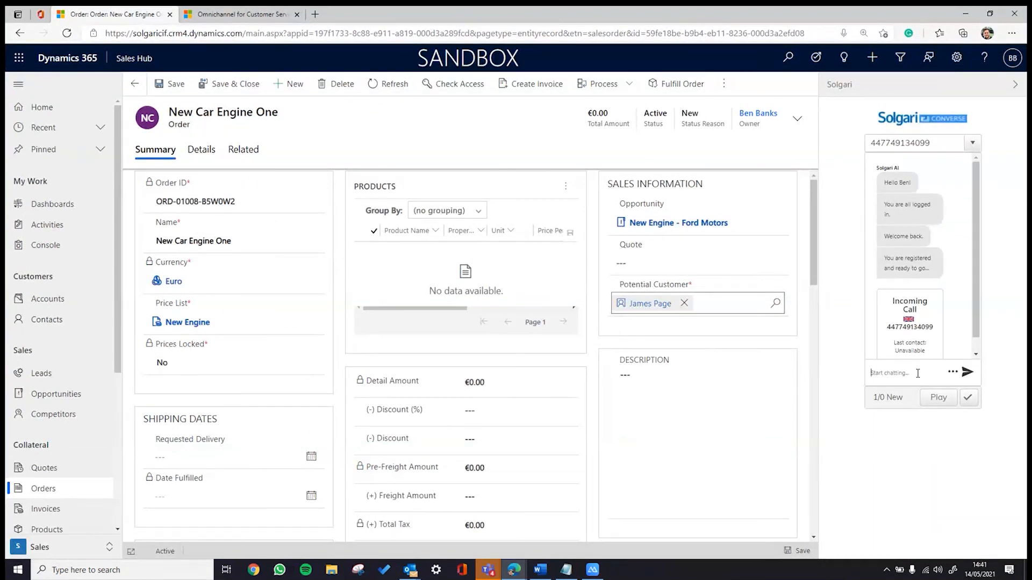
{"action": "left_click", "coordinate": [659, 303]}
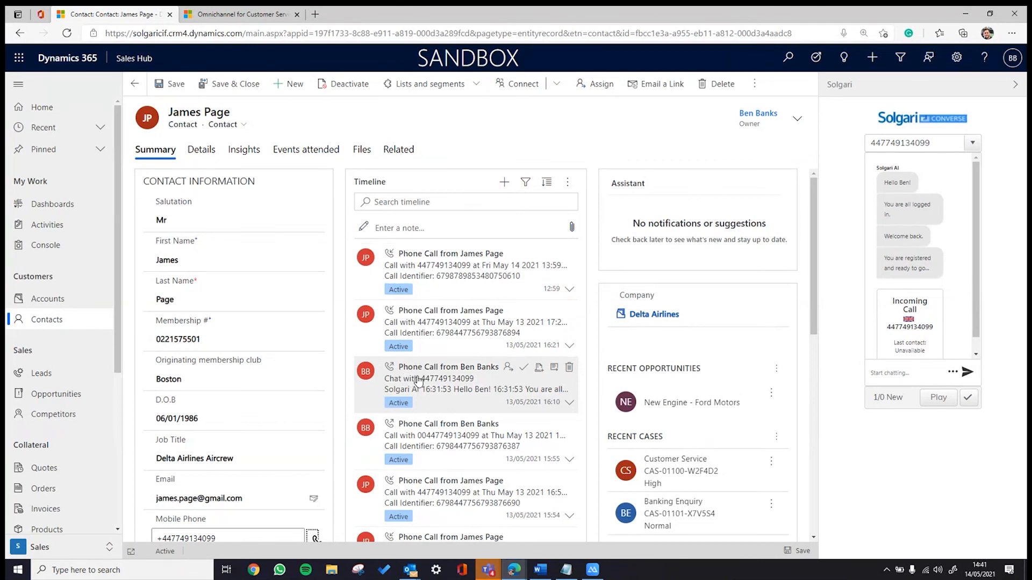
- Show the ended call's extra actions in the Solgari widget, including 'Commit conversation to call note'
{"action": "left_click", "coordinate": [953, 372]}
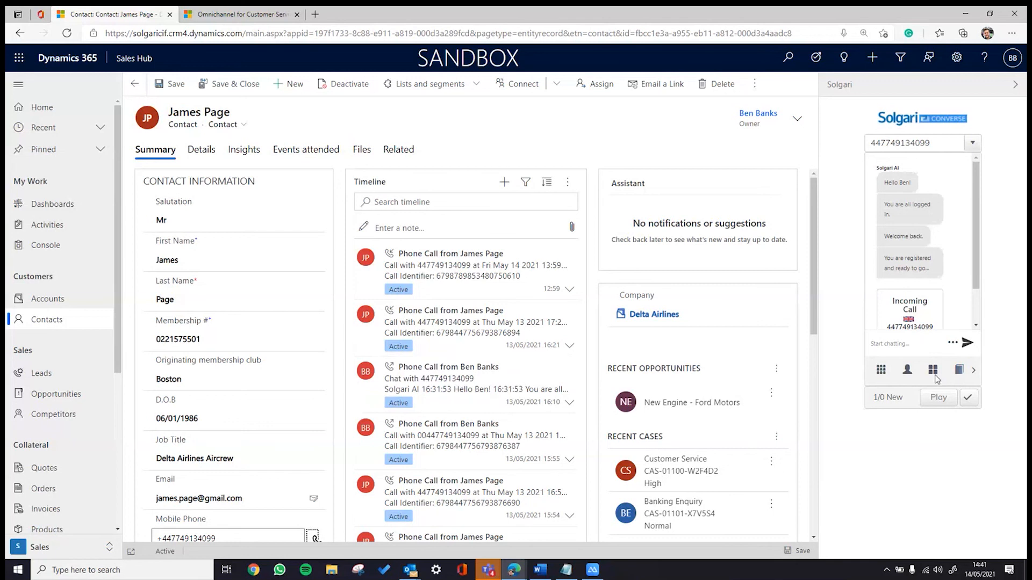
{"action": "left_click", "coordinate": [934, 374]}
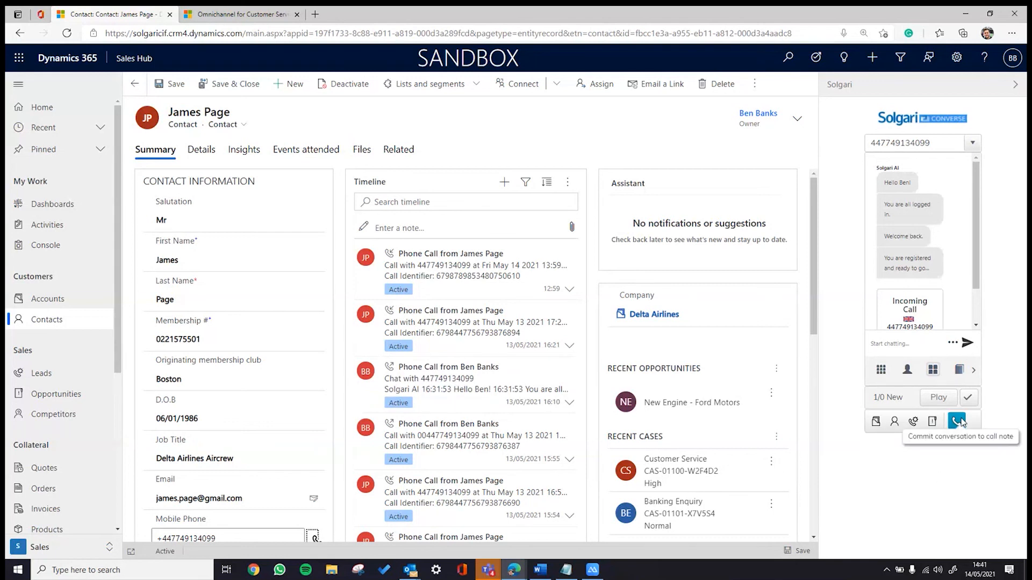